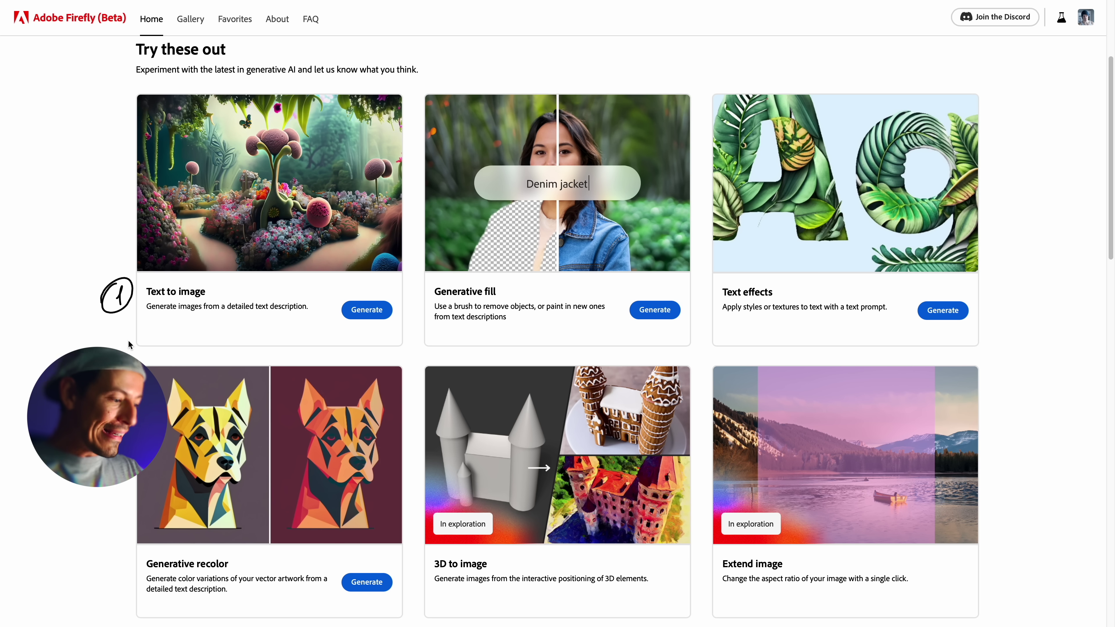
pyautogui.moveTo(413, 291)
pyautogui.mouseDown()
pyautogui.moveTo(420, 311)
pyautogui.moveTo(433, 281)
pyautogui.mouseUp()
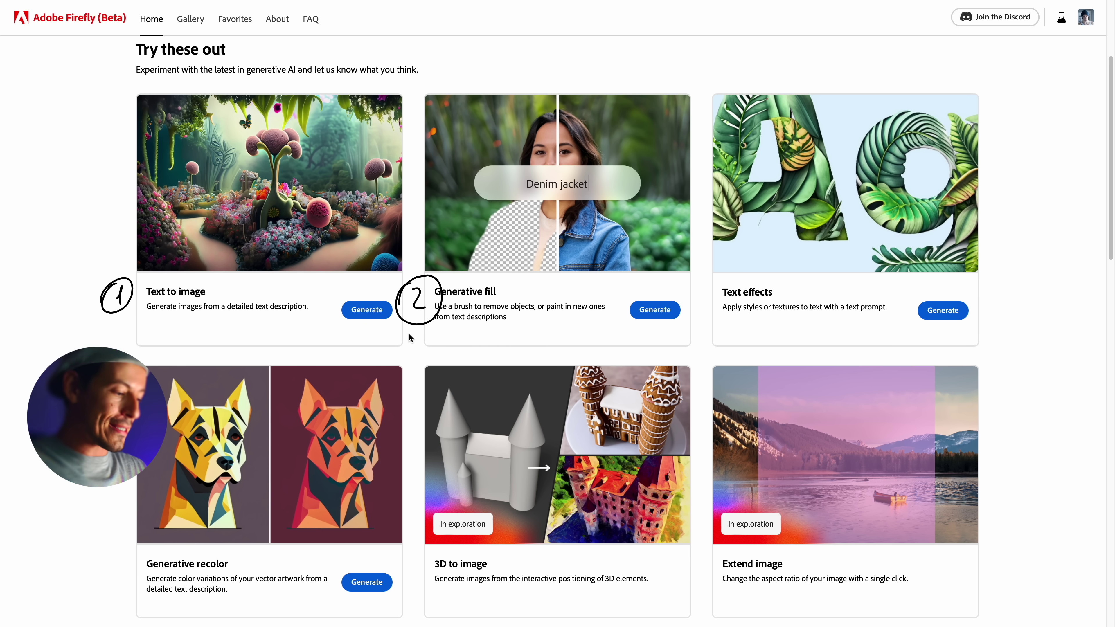
pyautogui.click(724, 257)
pyautogui.moveTo(698, 286)
pyautogui.mouseDown()
pyautogui.moveTo(707, 307)
pyautogui.moveTo(690, 307)
pyautogui.moveTo(702, 271)
pyautogui.mouseUp()
pyautogui.moveTo(127, 531)
pyautogui.mouseDown()
pyautogui.moveTo(122, 544)
pyautogui.moveTo(138, 546)
pyautogui.mouseUp()
pyautogui.moveTo(128, 533); pyautogui.dragTo(126, 555)
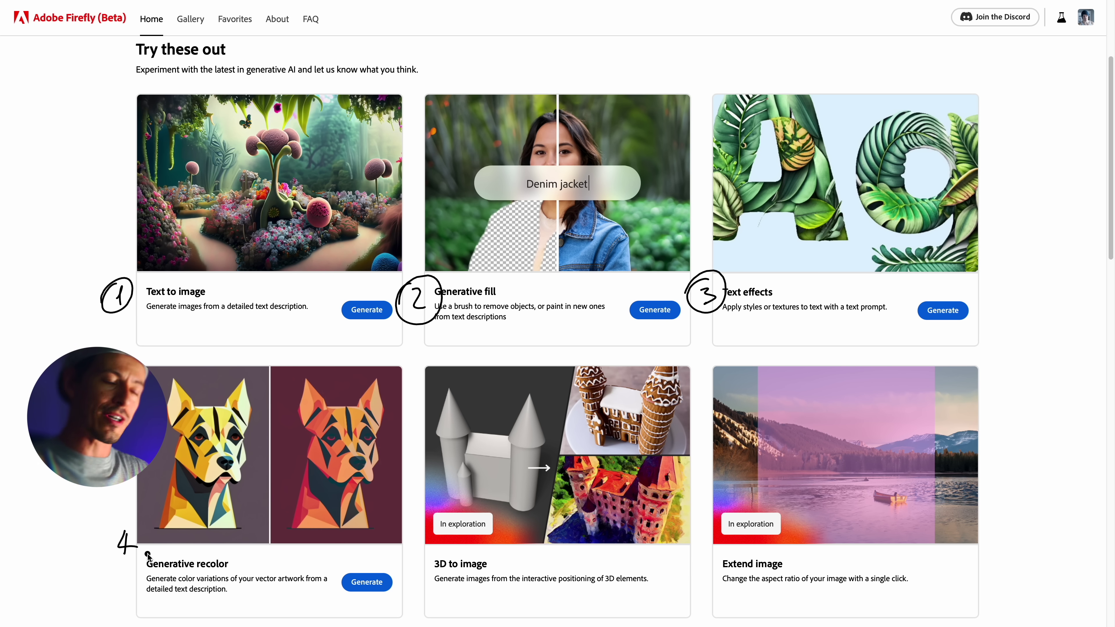
pyautogui.moveTo(139, 514); pyautogui.dragTo(130, 516)
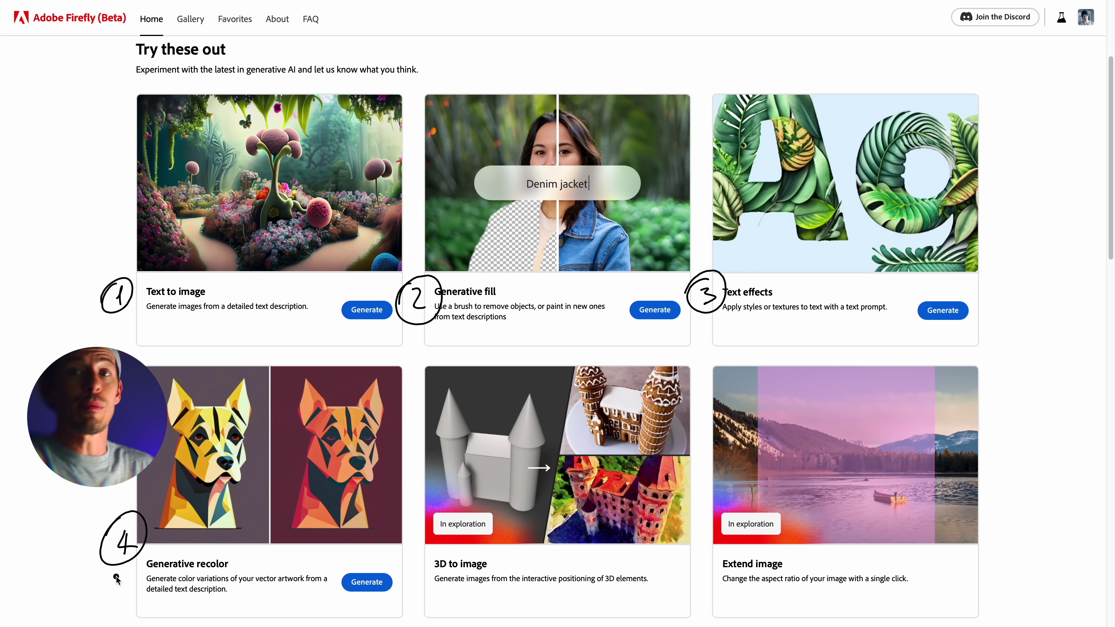
pyautogui.moveTo(495, 552)
pyautogui.mouseDown()
pyautogui.moveTo(494, 586)
pyautogui.moveTo(505, 528)
pyautogui.mouseUp()
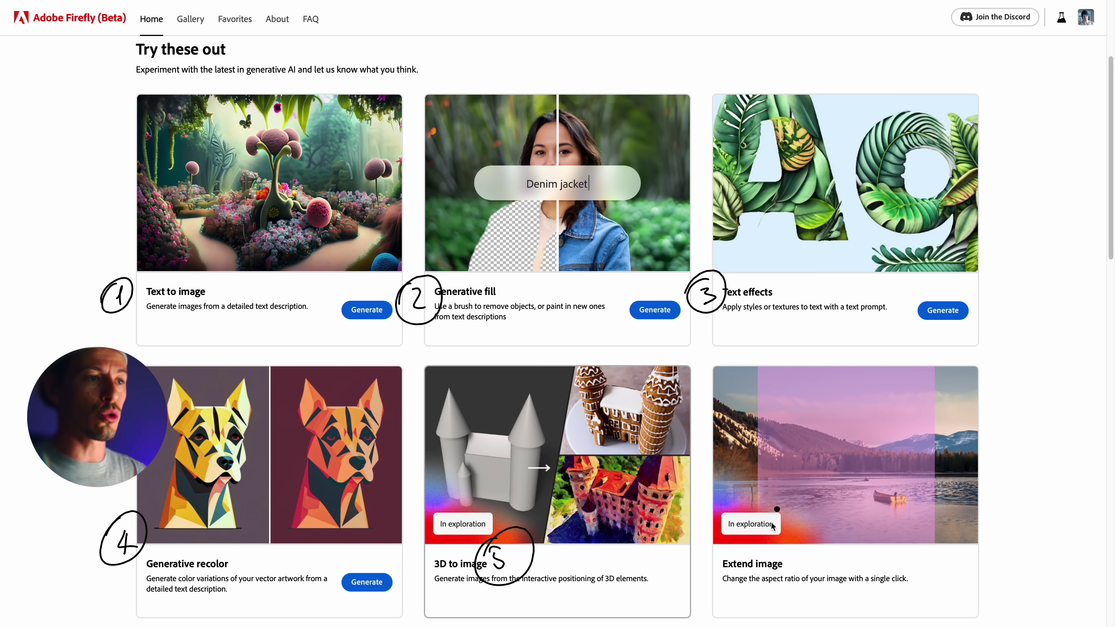
pyautogui.moveTo(782, 563); pyautogui.dragTo(804, 547)
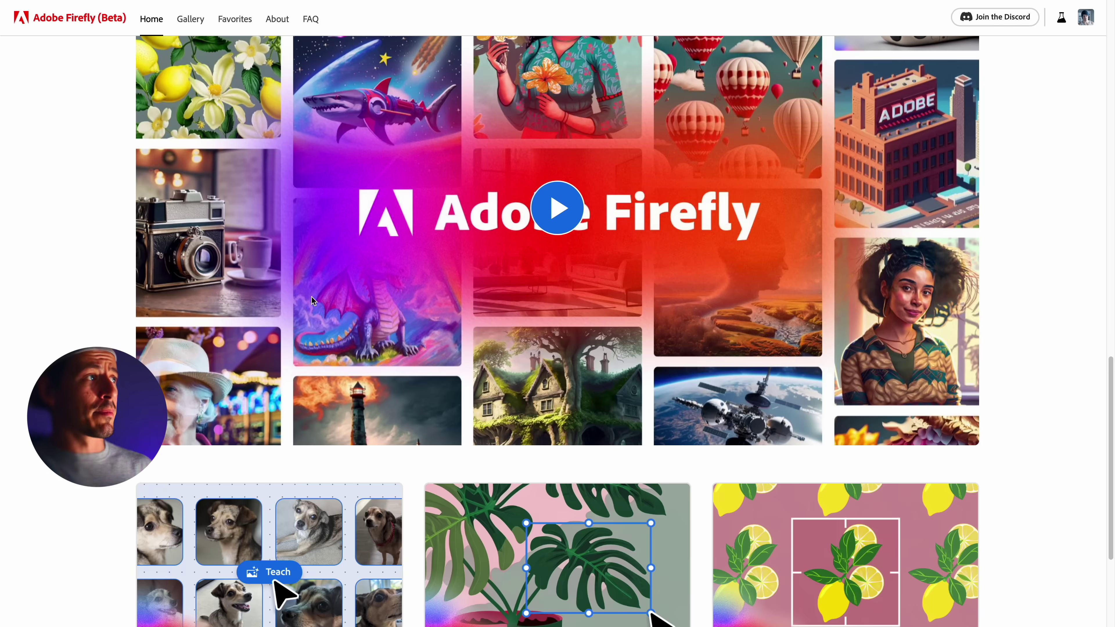
# Step: Open the Text to image generator and try the gallery prompt of the cat in a yellow beanie and sunglasses
pyautogui.scroll(-5, 311, 297)
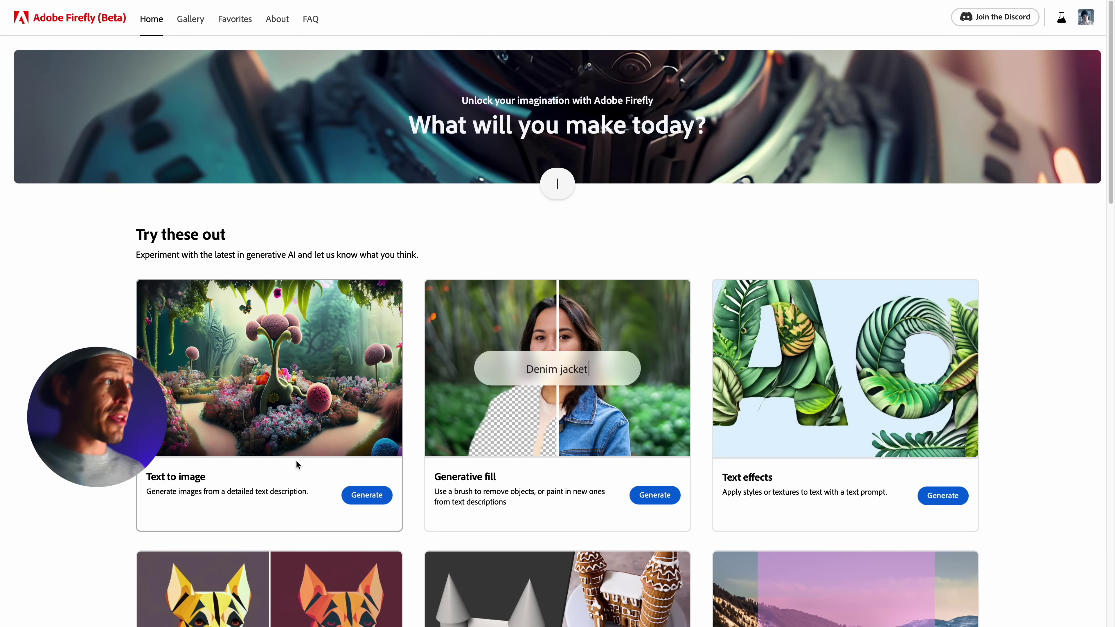
pyautogui.click(365, 495)
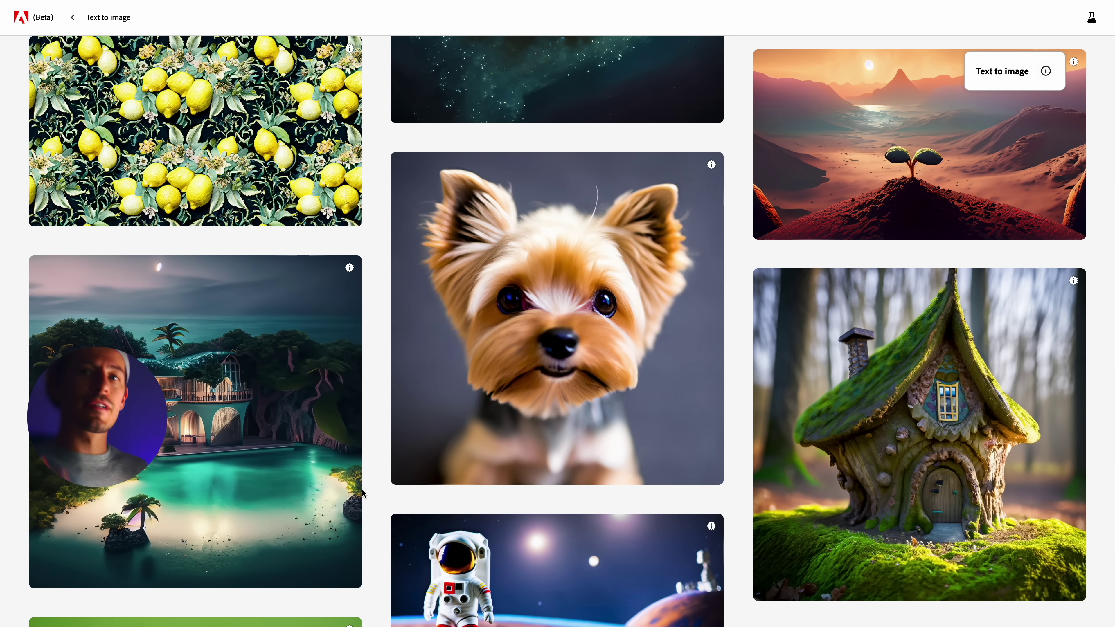
pyautogui.scroll(-15, 368, 379)
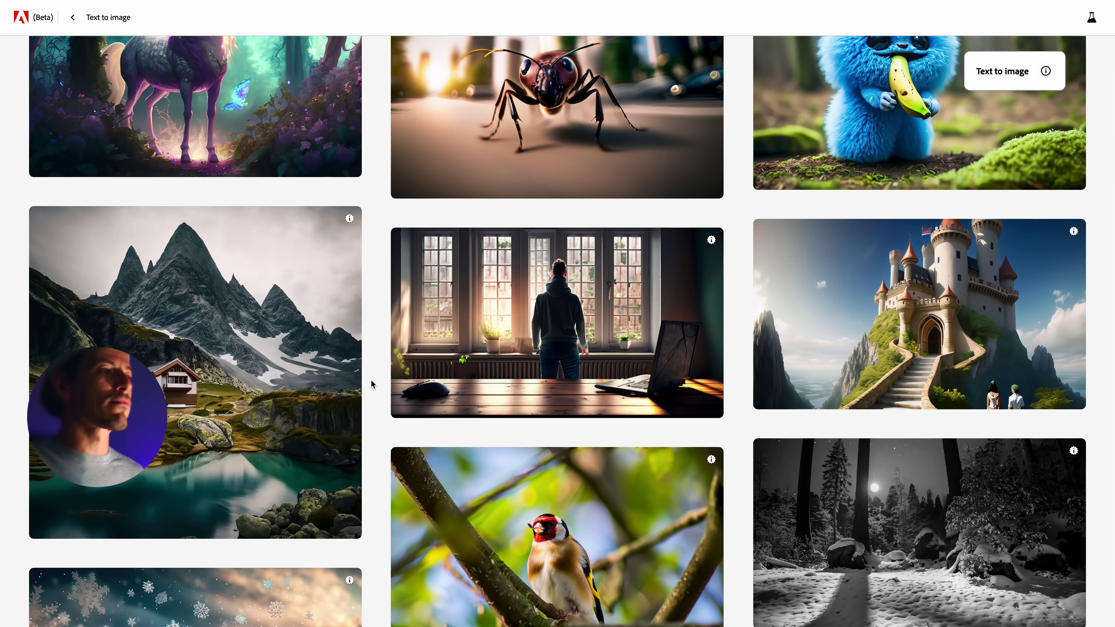
pyautogui.scroll(-20, 369, 379)
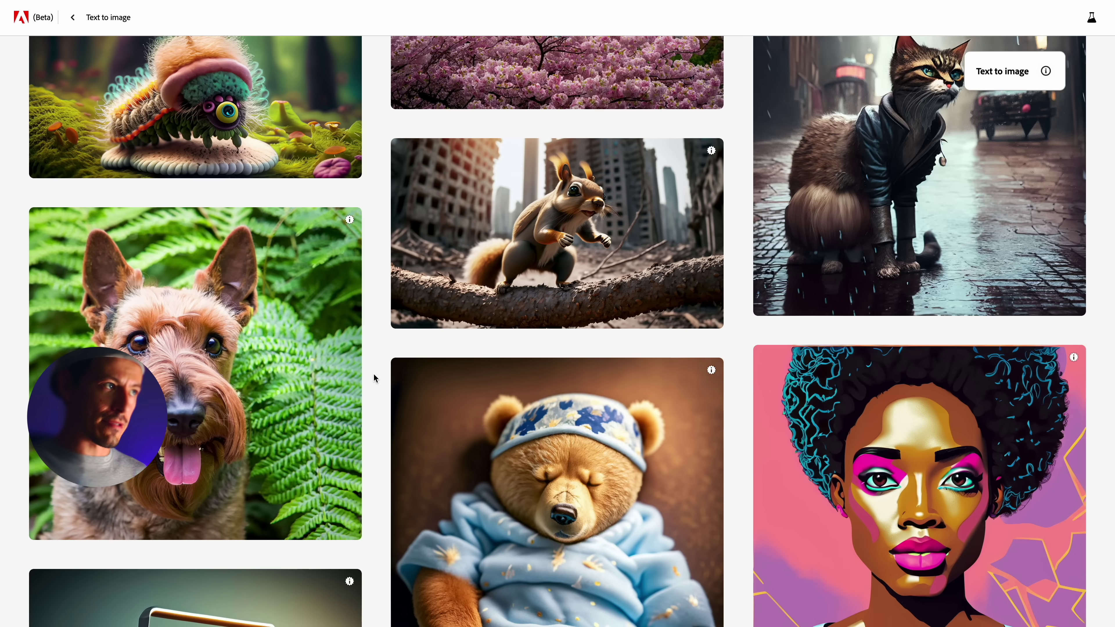
pyautogui.scroll(-20, 375, 379)
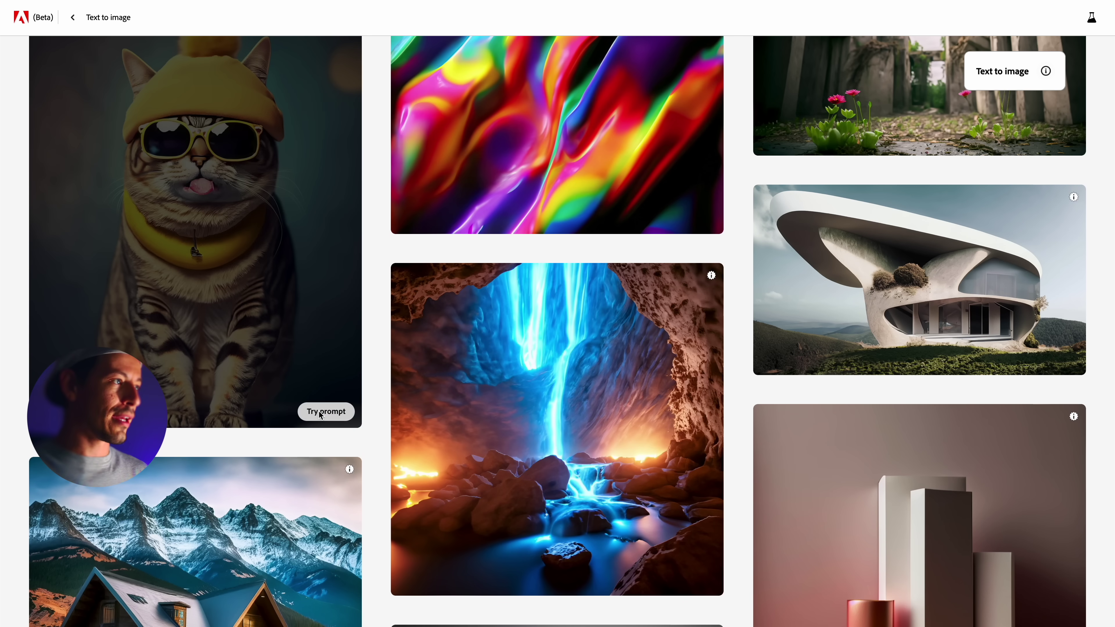
pyautogui.click(320, 414)
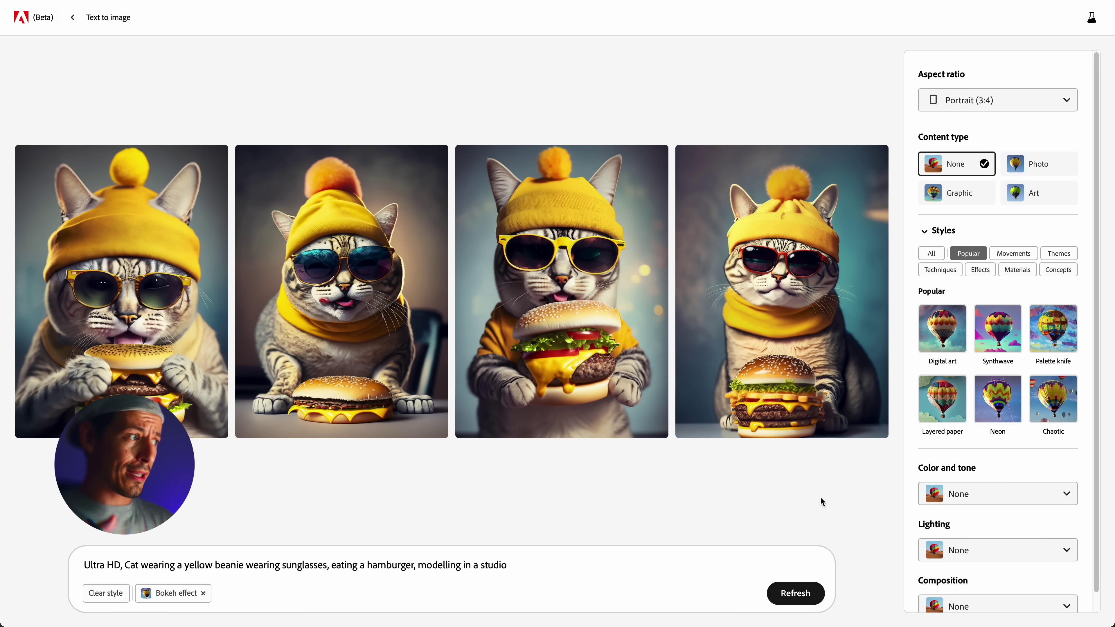
# Step: Add the Pixel art style from the themes to the hamburger-eating cat prompt and regenerate the images
pyautogui.moveTo(905, 187); pyautogui.dragTo(966, 132)
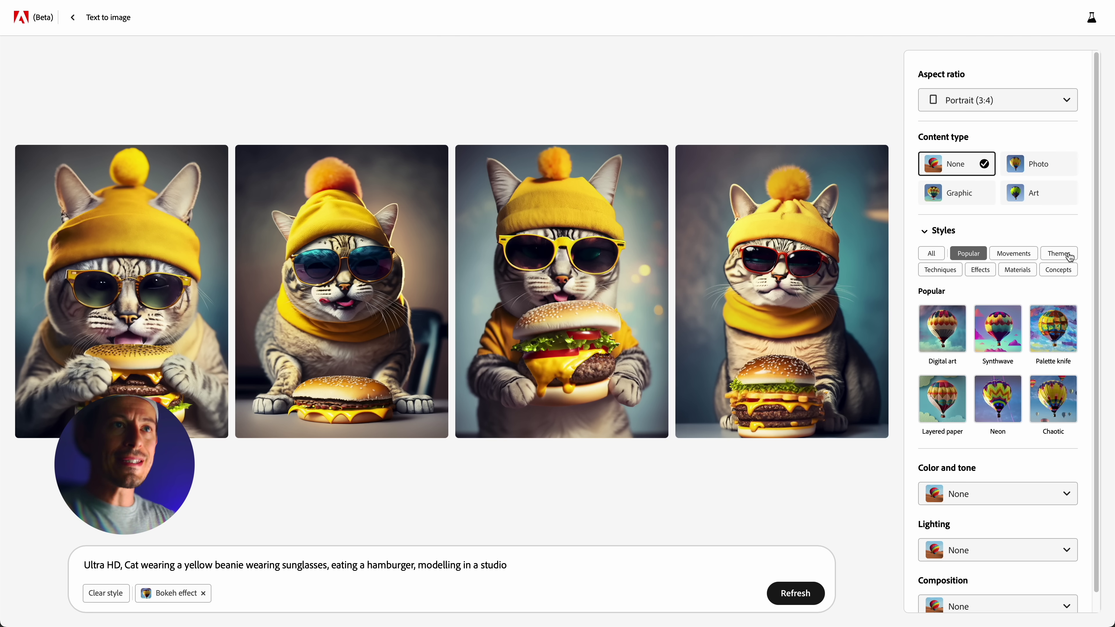
pyautogui.click(1013, 254)
pyautogui.scroll(-1, 1023, 253)
pyautogui.click(1050, 235)
pyautogui.click(1058, 252)
pyautogui.click(1018, 251)
pyautogui.click(993, 255)
pyautogui.click(1060, 234)
pyautogui.click(998, 285)
pyautogui.click(796, 594)
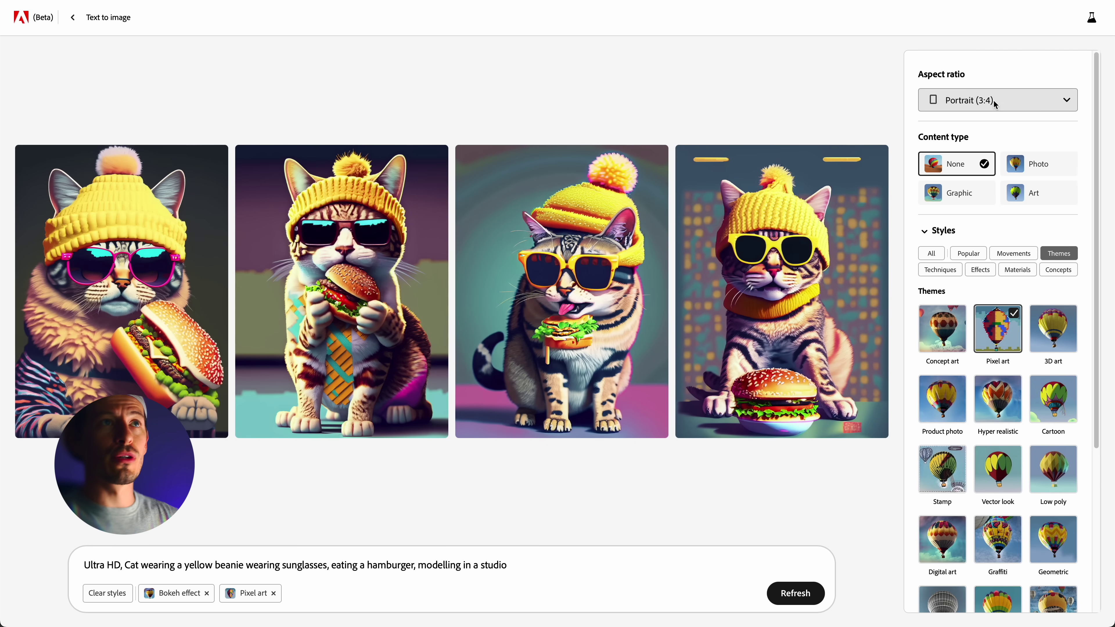
# Step: Regenerate the cat images with the Widescreen (16:9) aspect ratio and collapse the styles section
pyautogui.click(993, 99)
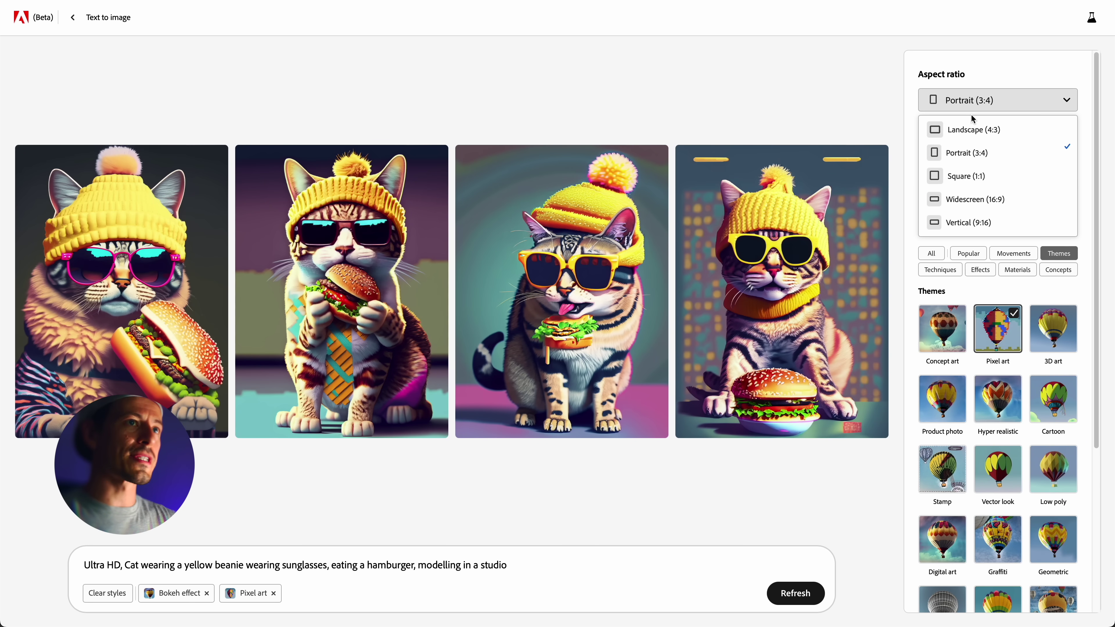
pyautogui.click(967, 200)
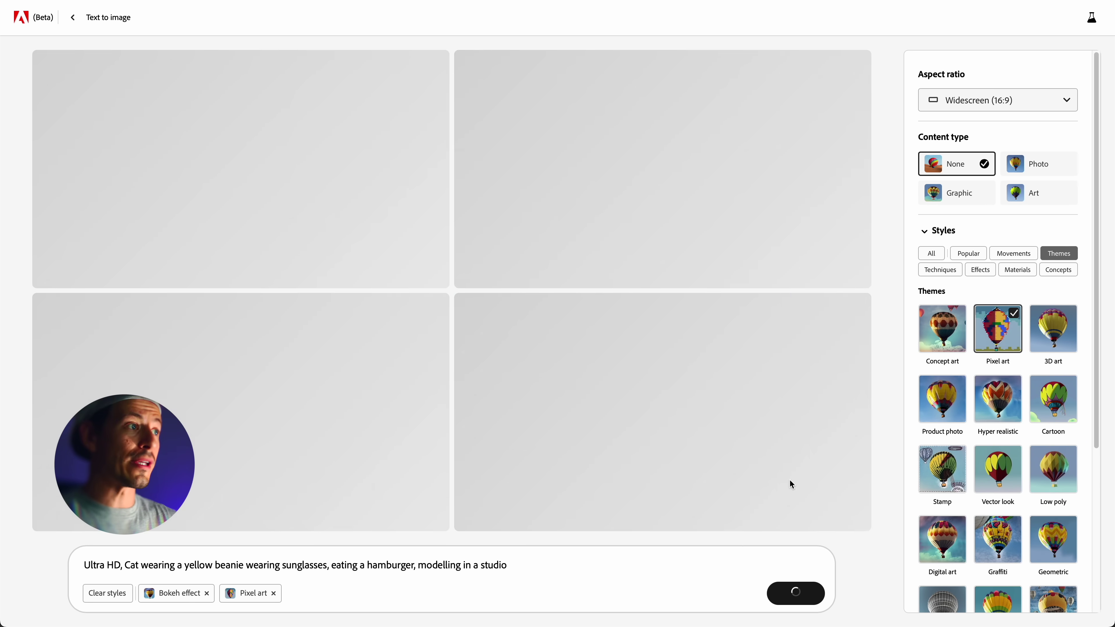
pyautogui.click(929, 235)
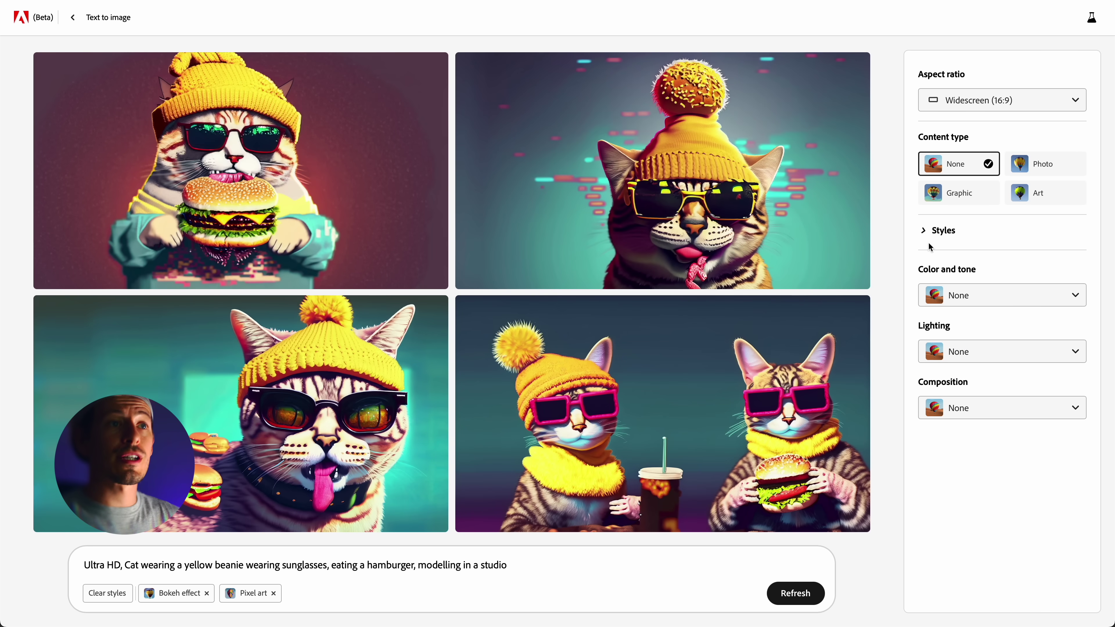
# Step: Set the lighting to Golden hour and the composition to Wide angle for the cat images
pyautogui.click(957, 350)
pyautogui.click(956, 460)
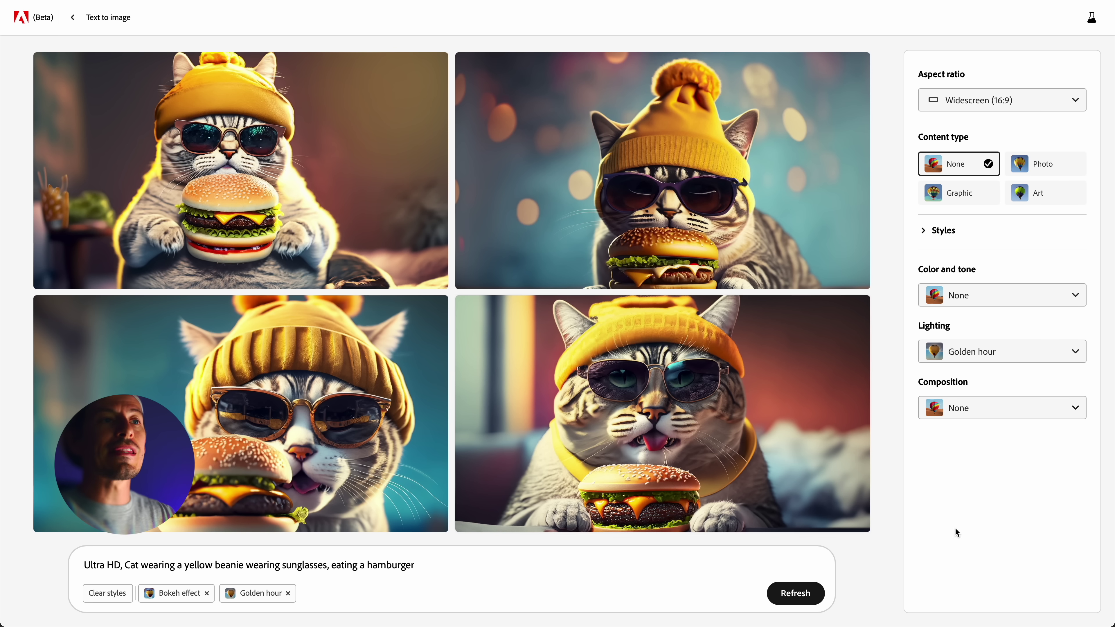
pyautogui.click(984, 415)
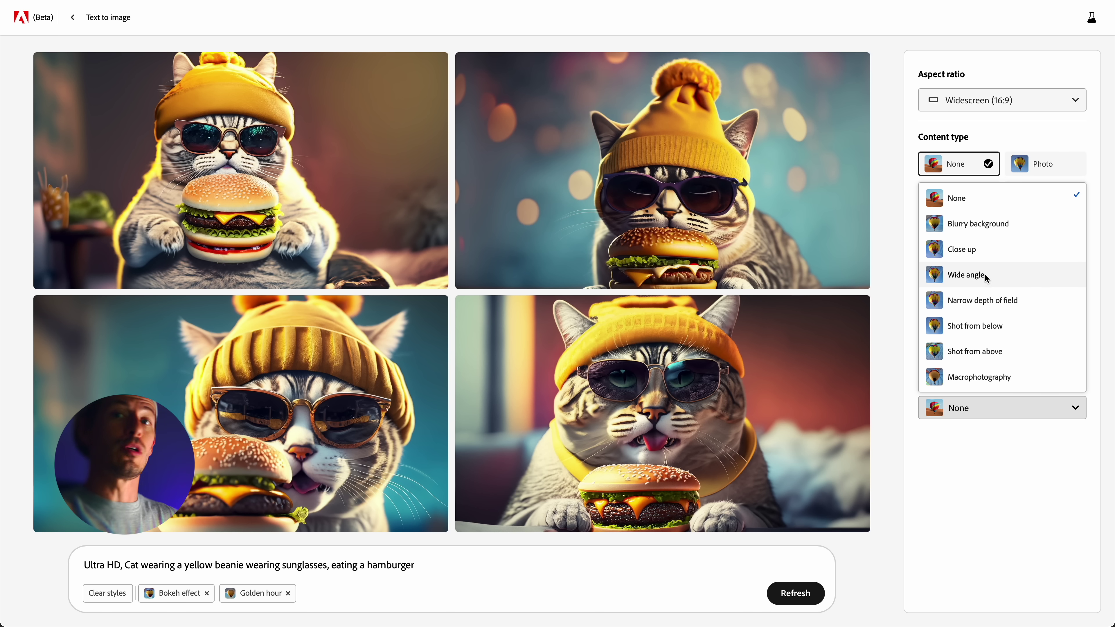
pyautogui.click(982, 283)
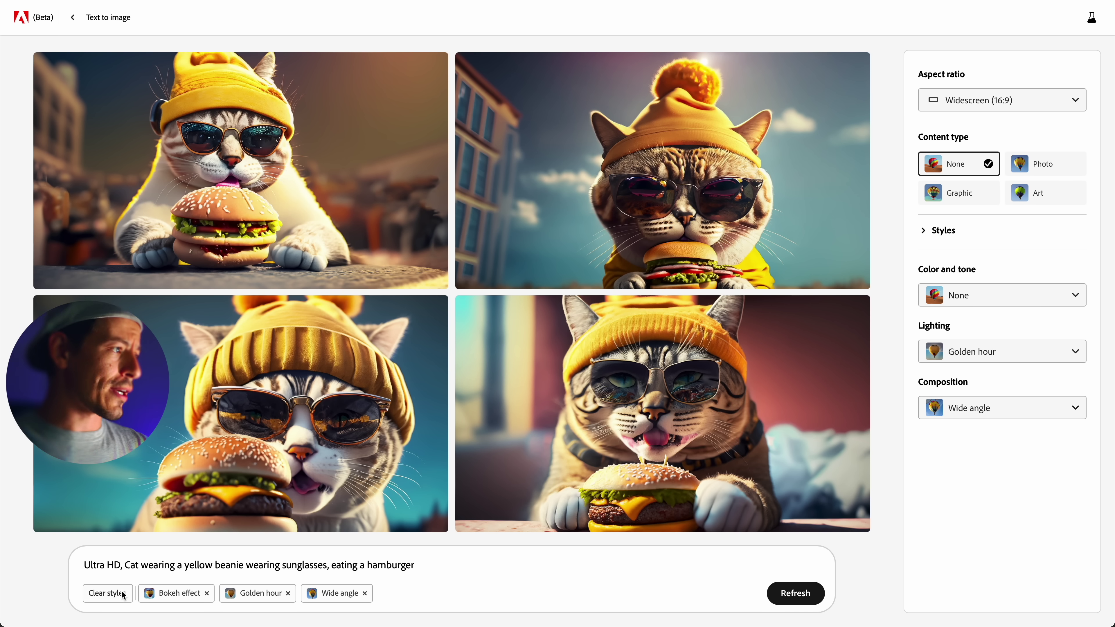
# Step: Clear the styles and generate images of "realistic photography of the rover on the moon surface, the big Earth on the background"
pyautogui.click(109, 593)
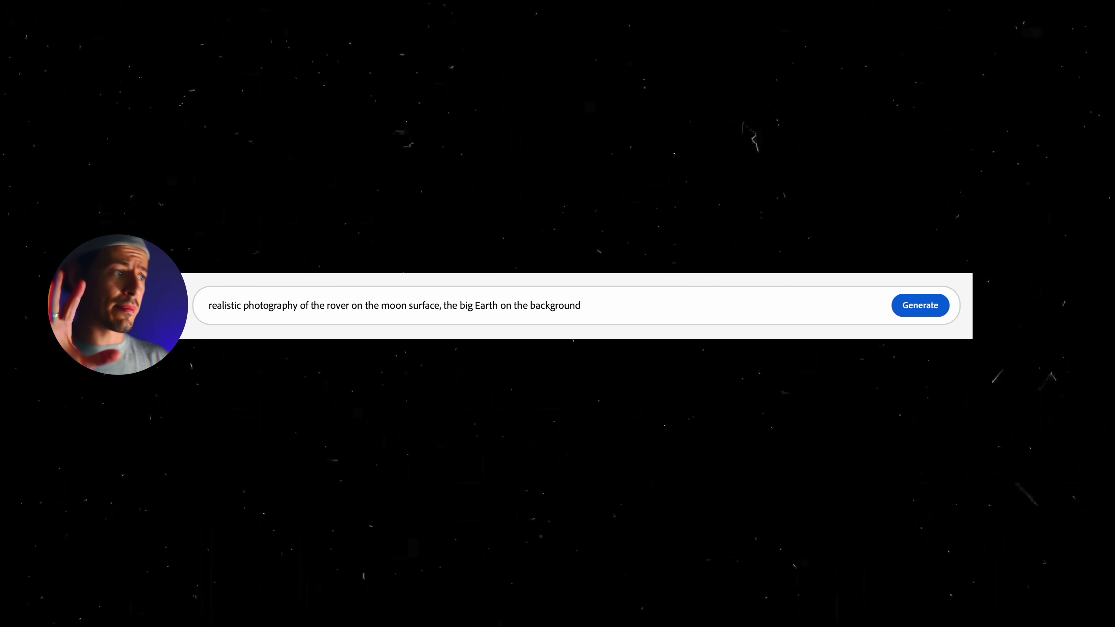
pyautogui.click(921, 307)
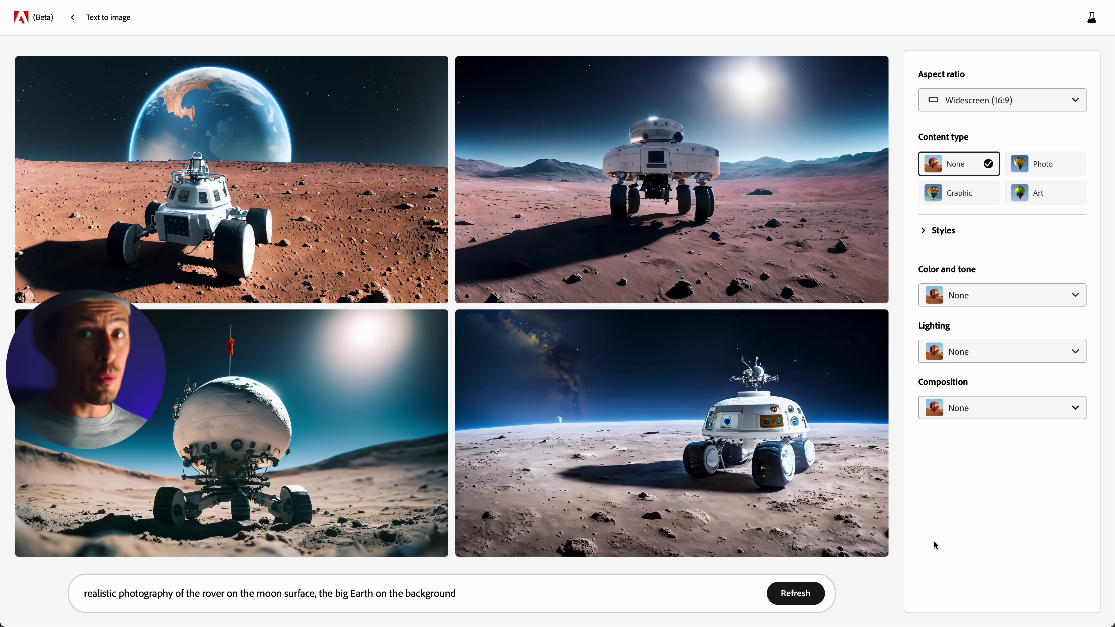
# Step: Switch to Photoshop and compare the variations of the generative layer made from the same moon rover prompt
pyautogui.tripleClick(568, 590)
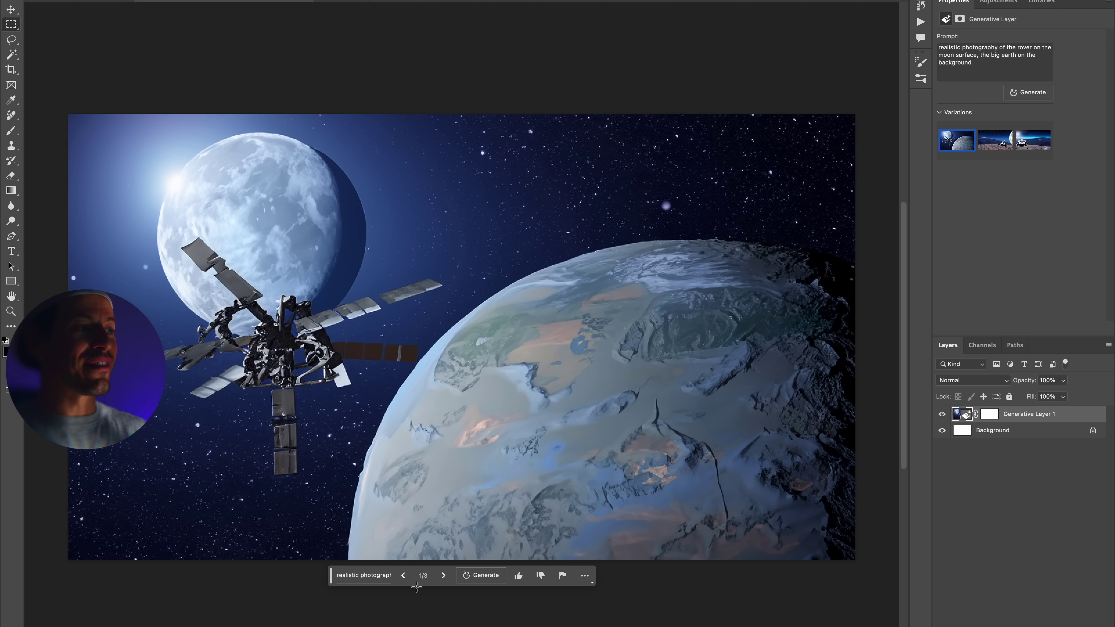
pyautogui.click(444, 579)
pyautogui.click(443, 579)
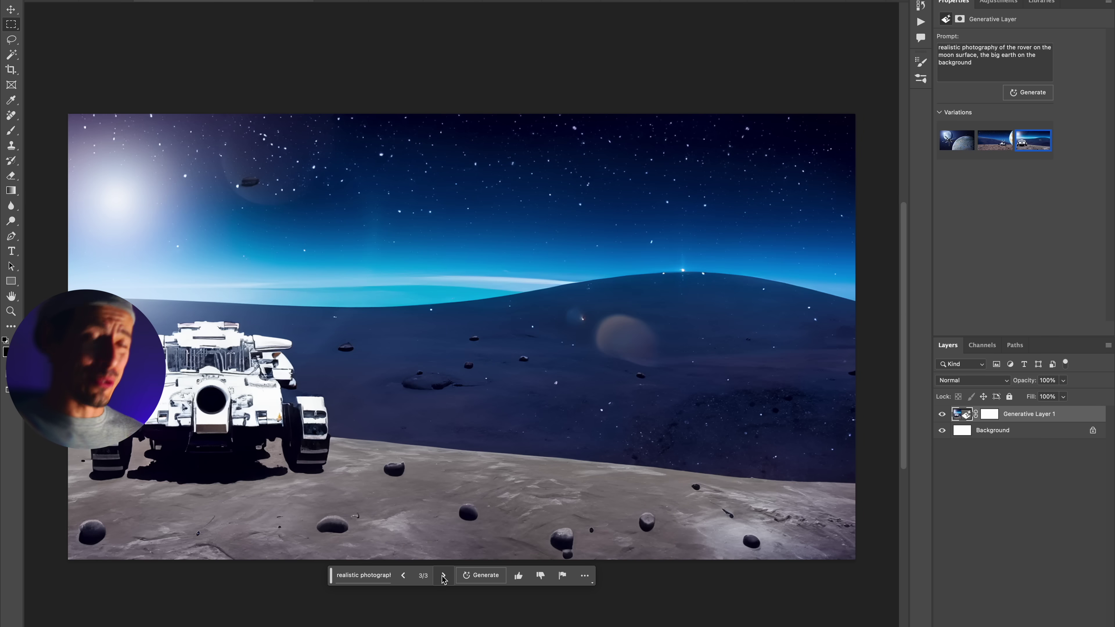
pyautogui.click(443, 580)
pyautogui.click(820, 424)
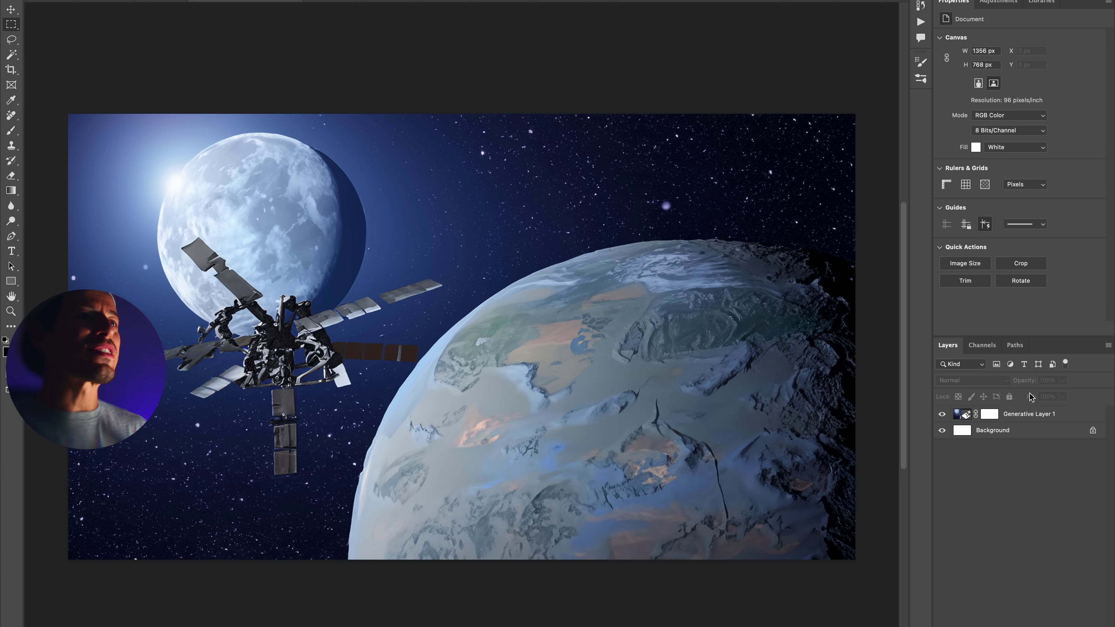
pyautogui.click(1038, 419)
pyautogui.click(994, 142)
pyautogui.click(1033, 140)
pyautogui.click(991, 148)
pyautogui.click(1033, 141)
pyautogui.click(994, 147)
pyautogui.click(961, 138)
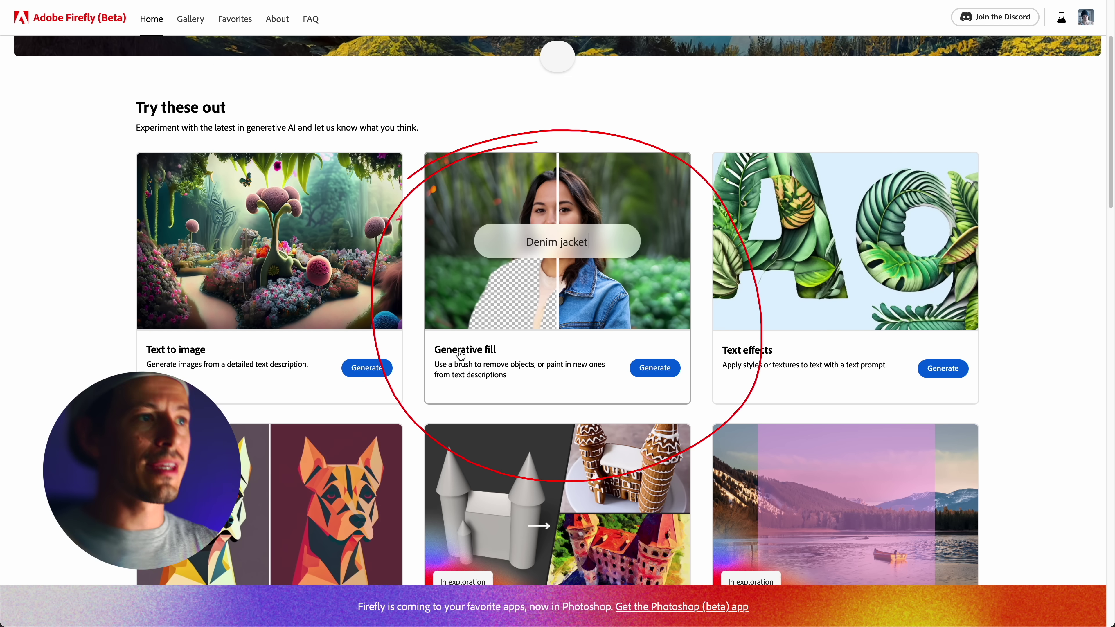
# Step: Open Generative fill in Firefly, mask the wall beside the window corner right of the armchair, and generate a plant there
pyautogui.click(639, 367)
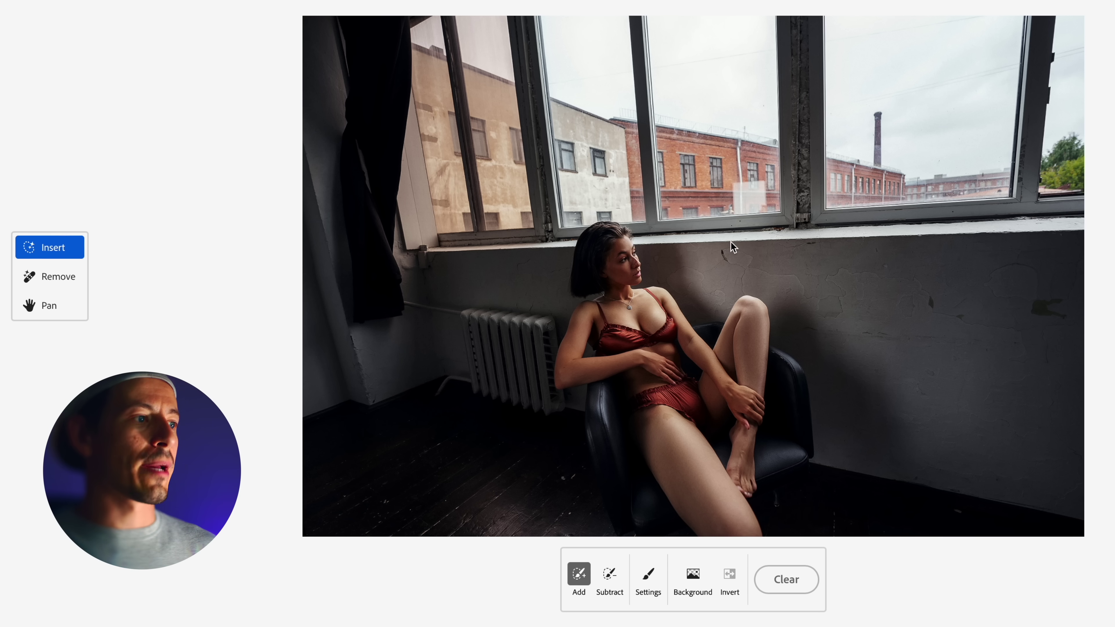
pyautogui.moveTo(957, 505)
pyautogui.mouseDown()
pyautogui.moveTo(975, 264)
pyautogui.moveTo(1025, 442)
pyautogui.moveTo(965, 228)
pyautogui.mouseUp()
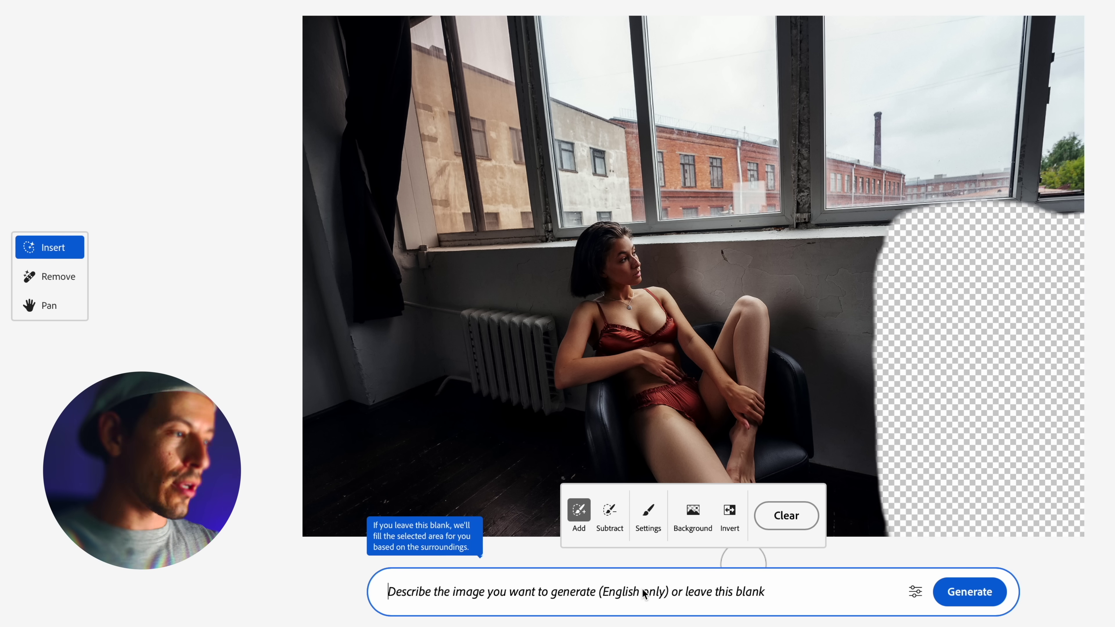
pyautogui.write('a')
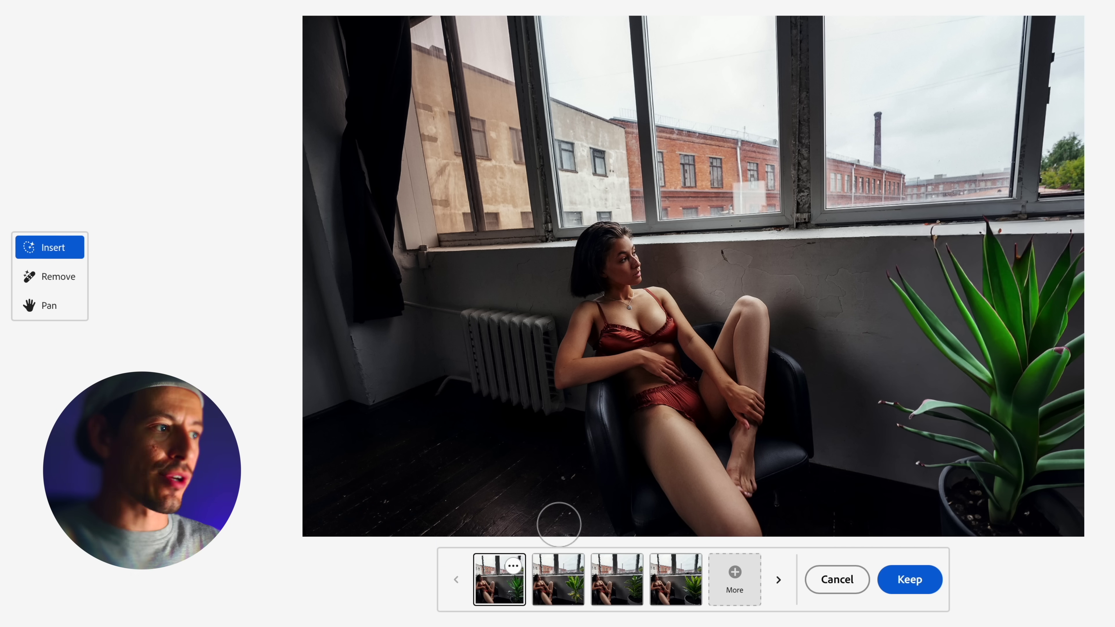
# Step: Compare the plant variations, generate more of them, and keep the yellow-green variegated plant
pyautogui.click(564, 584)
pyautogui.click(617, 587)
pyautogui.click(663, 590)
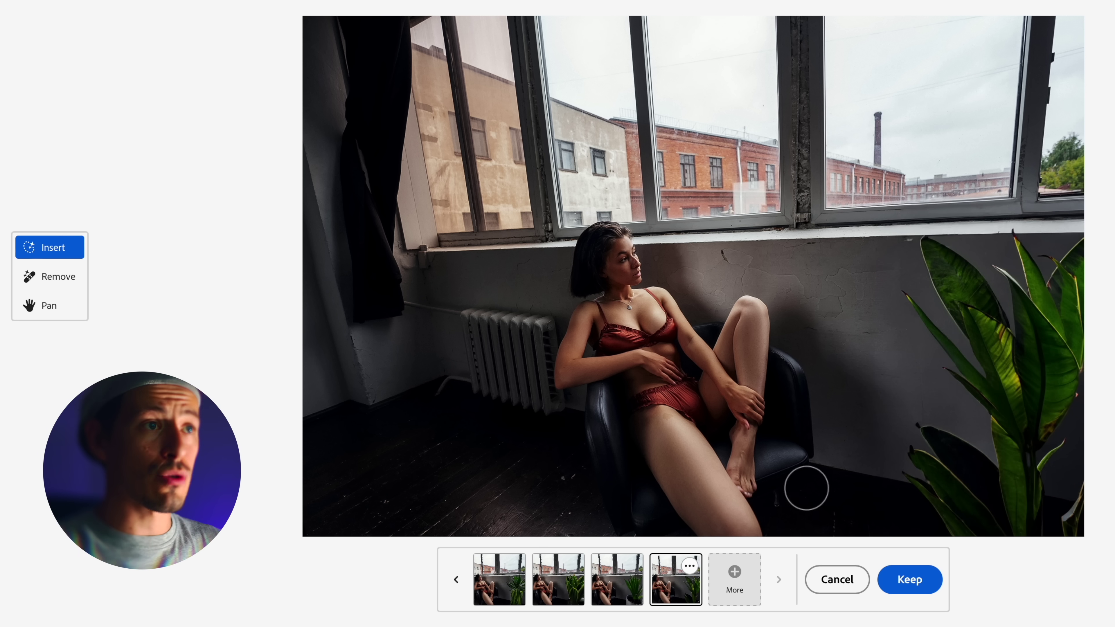
pyautogui.click(734, 570)
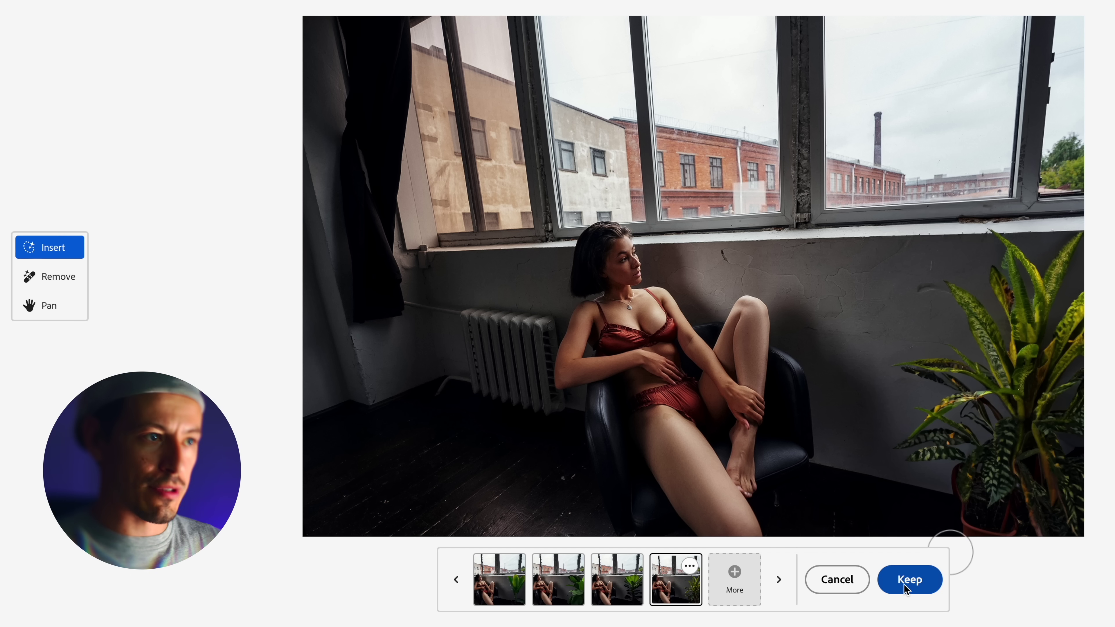
pyautogui.click(909, 580)
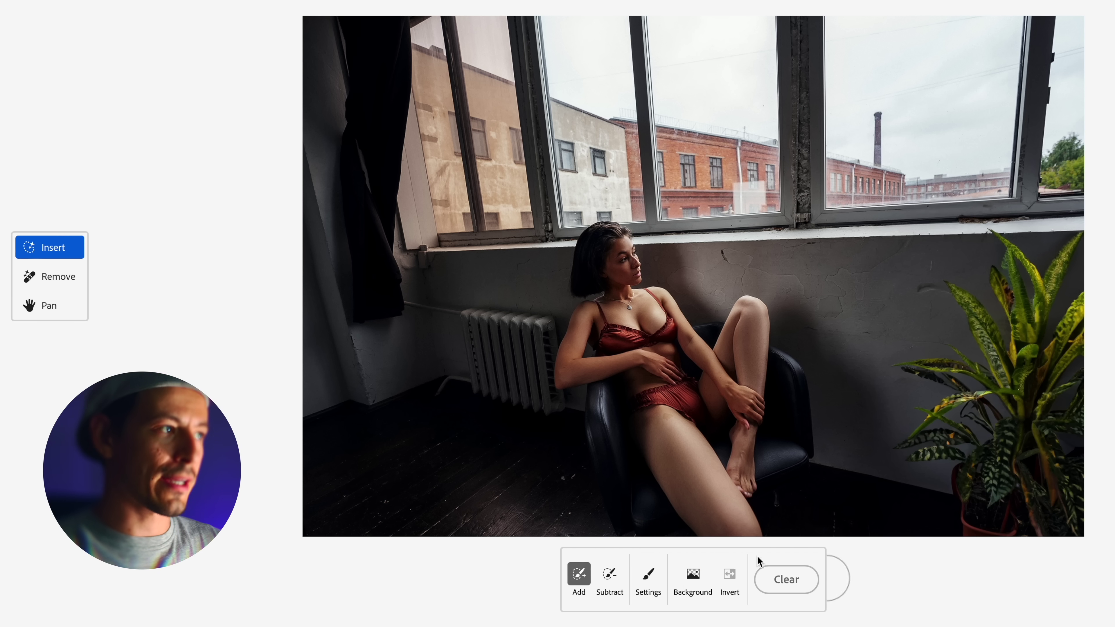
# Step: Insert a plant by the curtain and radiator, compare the variations, and keep the first, large-leaved one
pyautogui.moveTo(391, 222)
pyautogui.mouseDown()
pyautogui.moveTo(393, 356)
pyautogui.moveTo(377, 435)
pyautogui.mouseUp()
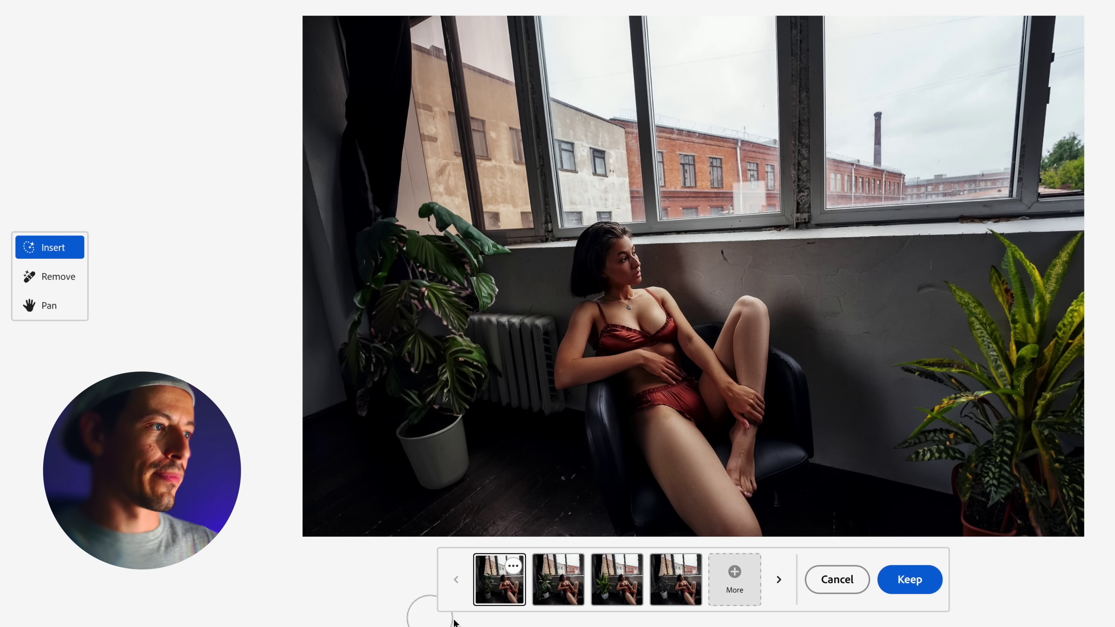
pyautogui.click(550, 590)
pyautogui.click(631, 593)
pyautogui.click(676, 595)
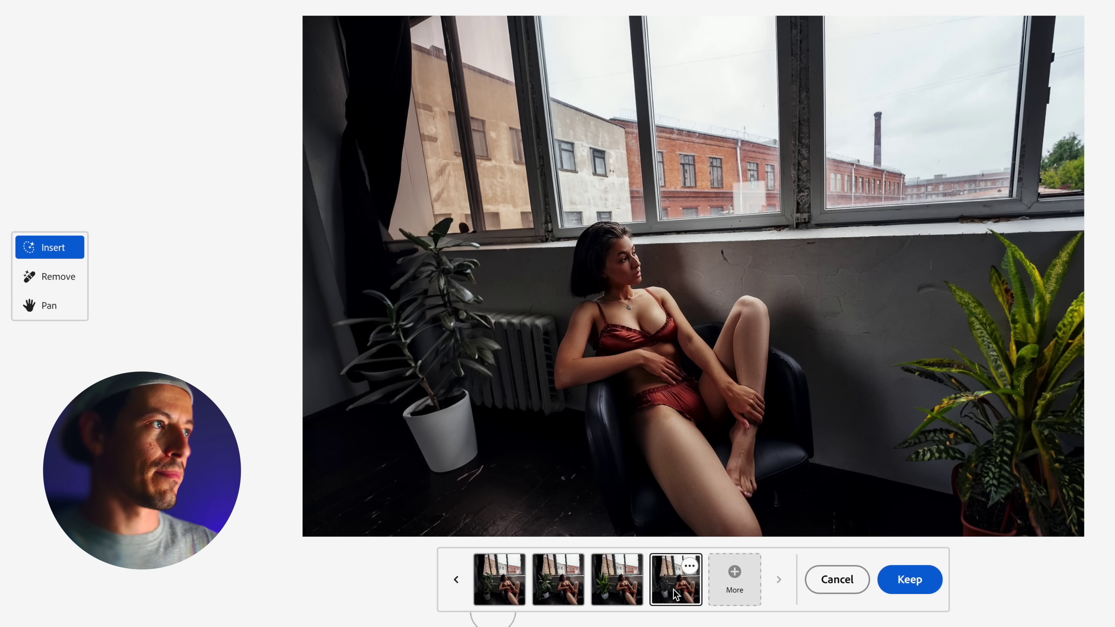
pyautogui.click(499, 580)
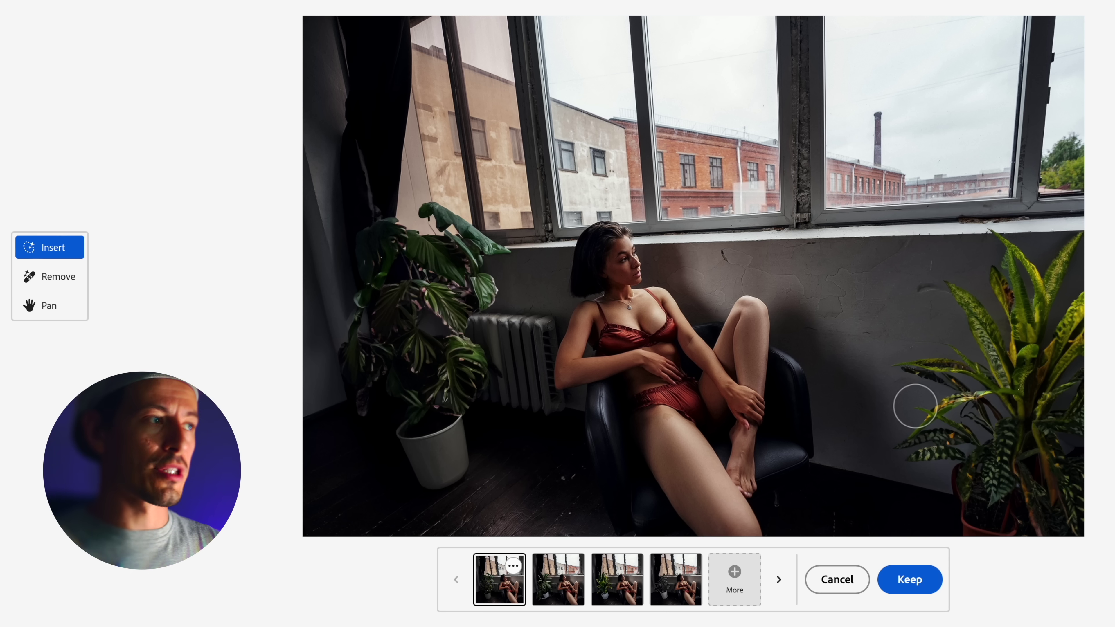
pyautogui.click(908, 581)
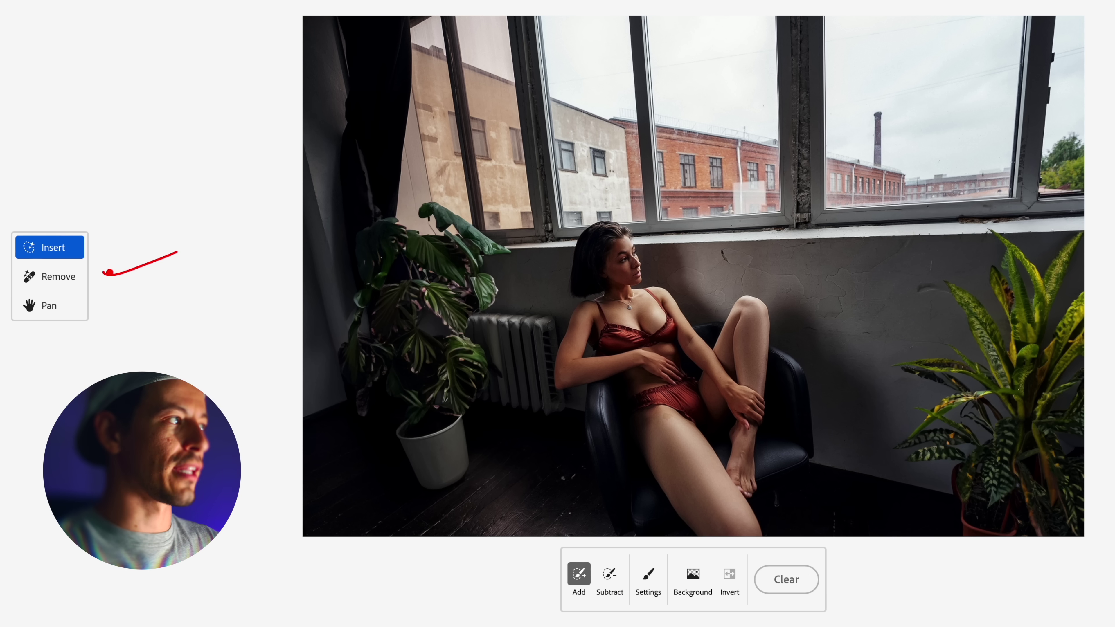
# Step: Remove the vertical window post between the two large right-hand panes with Firefly's Remove tool and compare the second, third and fourth variations
pyautogui.click(70, 280)
pyautogui.moveTo(788, 20)
pyautogui.mouseDown()
pyautogui.moveTo(785, 200)
pyautogui.moveTo(816, 25)
pyautogui.moveTo(796, 9)
pyautogui.mouseUp()
pyautogui.click(822, 580)
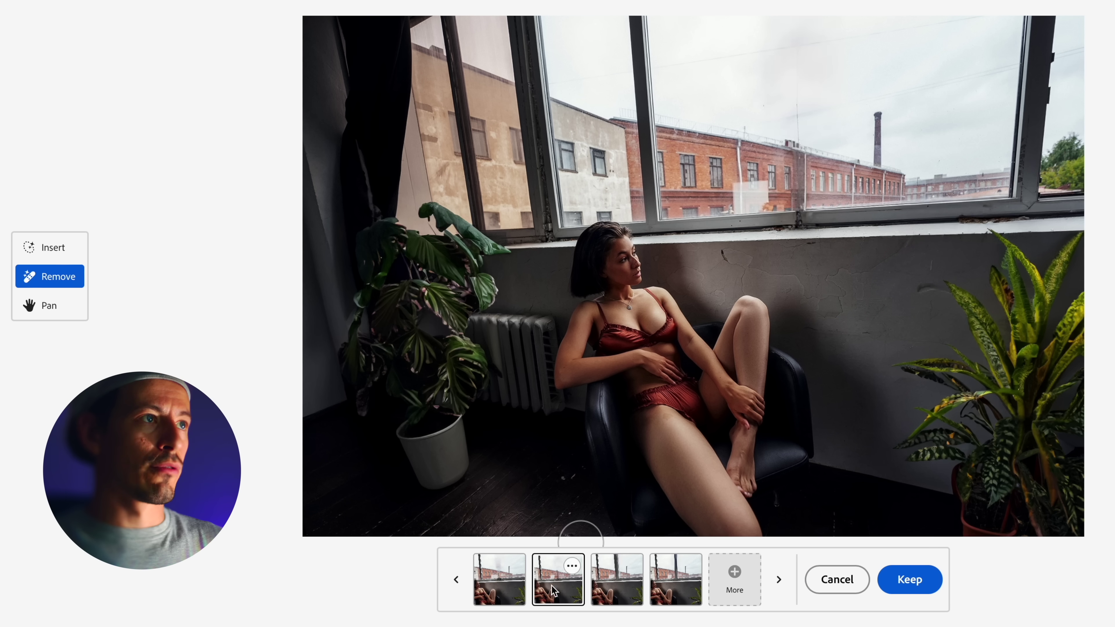
pyautogui.click(613, 590)
pyautogui.click(671, 590)
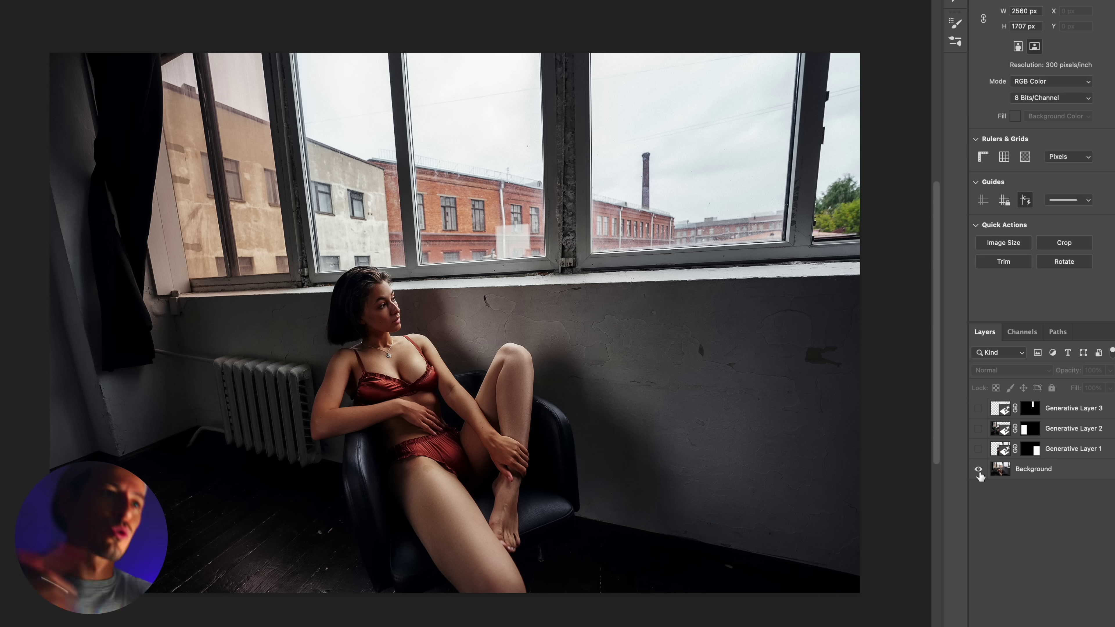
# Step: Switch to Photoshop and show the hidden generative layers above the armchair photo's Background for comparison with Firefly
pyautogui.keyDown('alt'); pyautogui.click(978, 469); pyautogui.keyUp('alt')
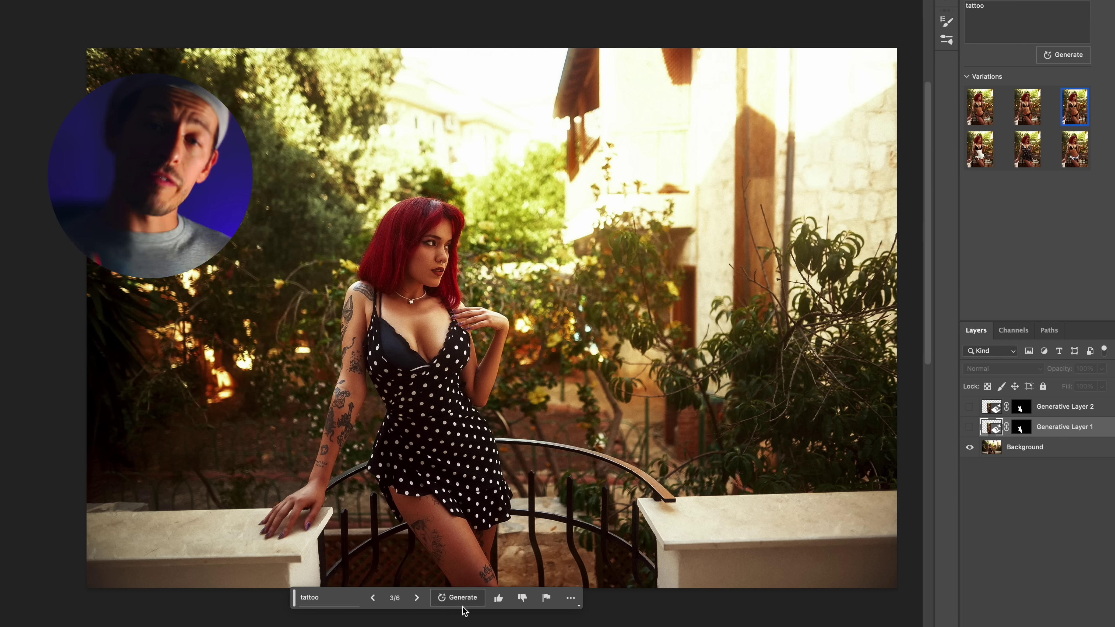
# Step: Show Generative Layer 1 in the balcony portrait and compare its variations from the "tattoo" and "female body" prompts
pyautogui.click(969, 426)
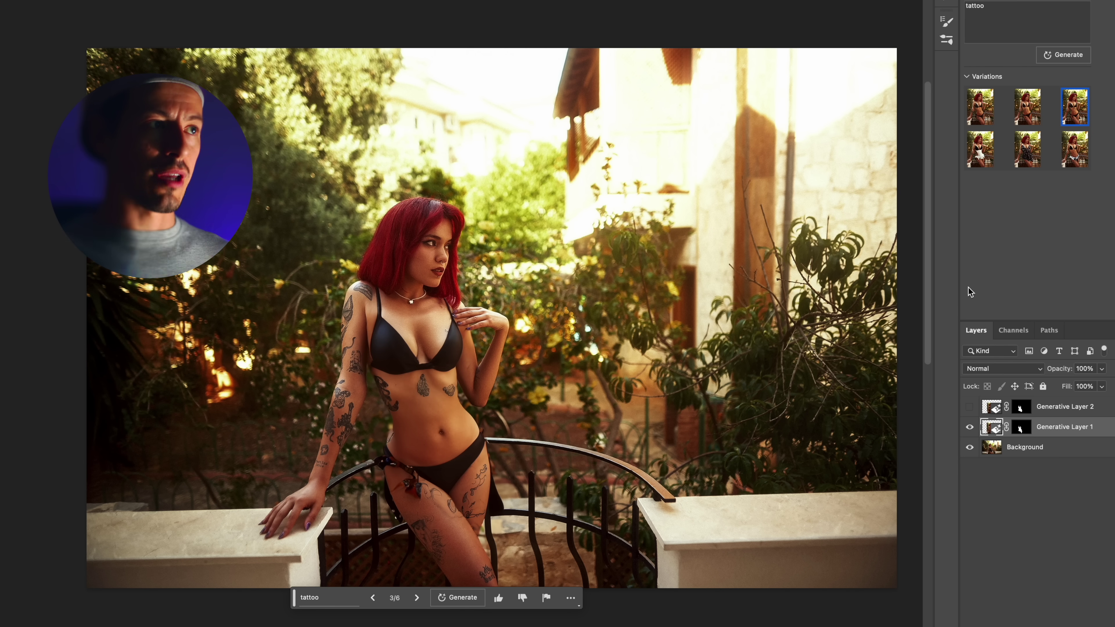
pyautogui.click(1032, 112)
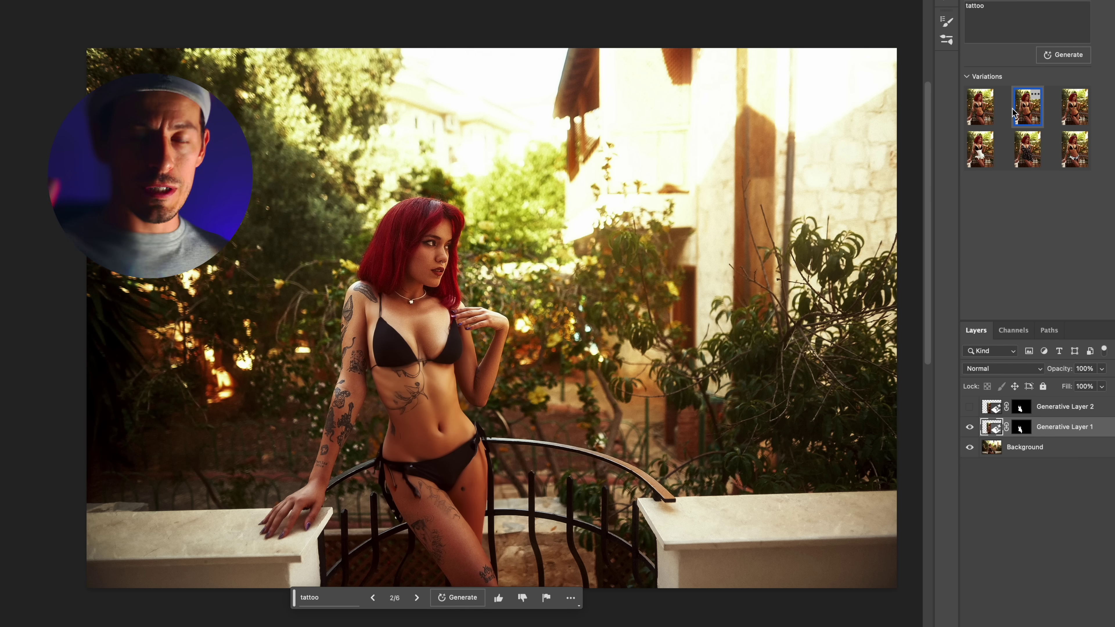
pyautogui.click(989, 116)
pyautogui.click(980, 149)
pyautogui.click(1028, 149)
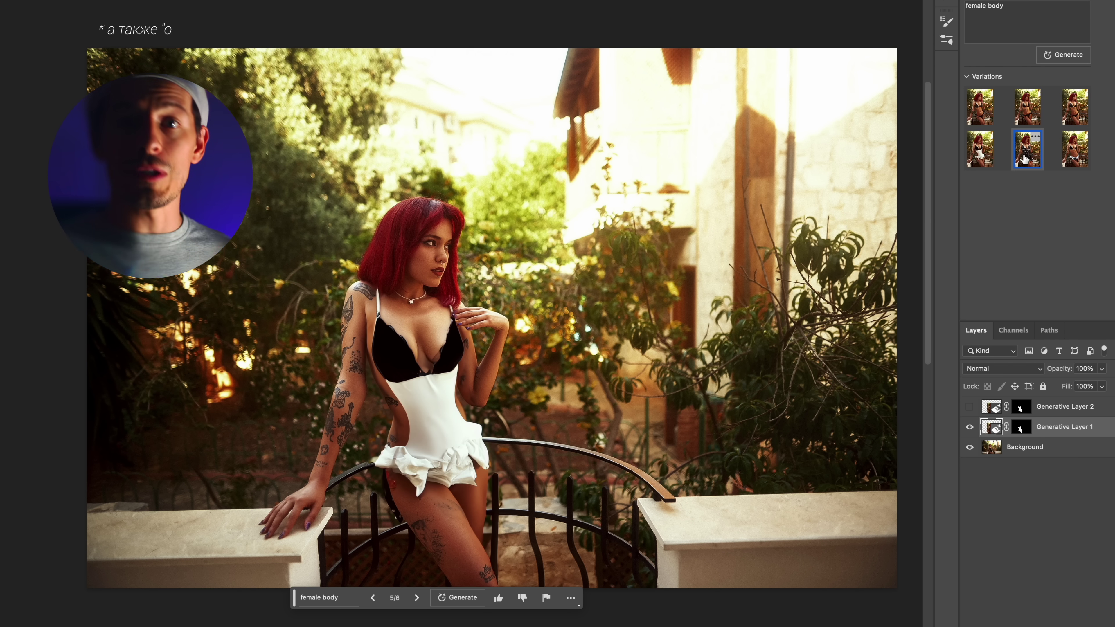
pyautogui.click(1075, 158)
pyautogui.click(1070, 116)
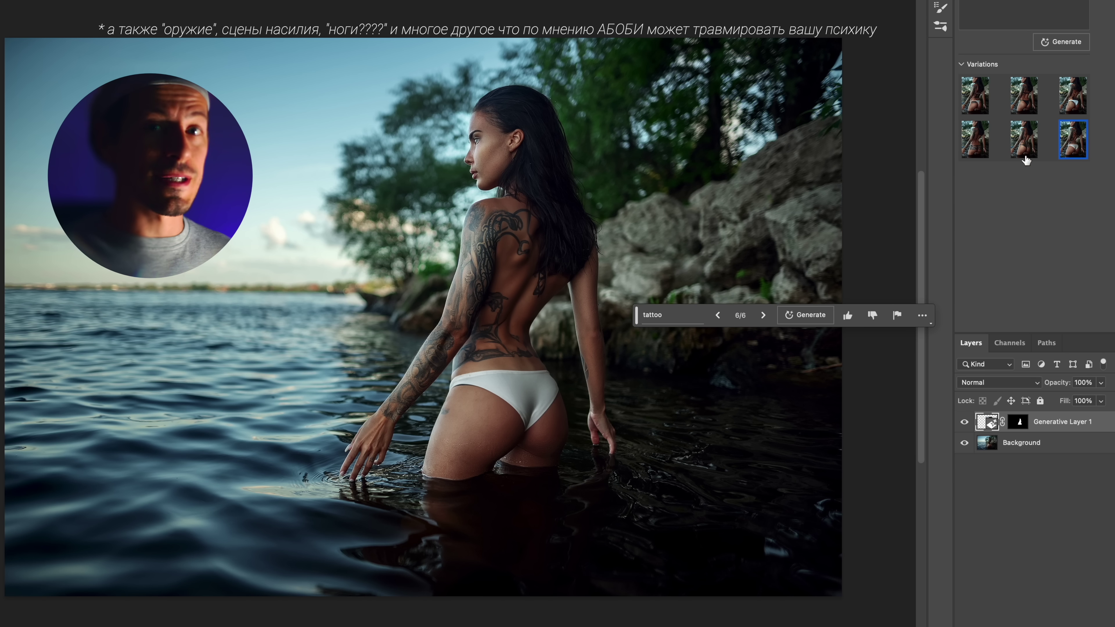
# Step: Compare the first five variations of the generative layer in the photo of the woman standing in the water
pyautogui.click(977, 104)
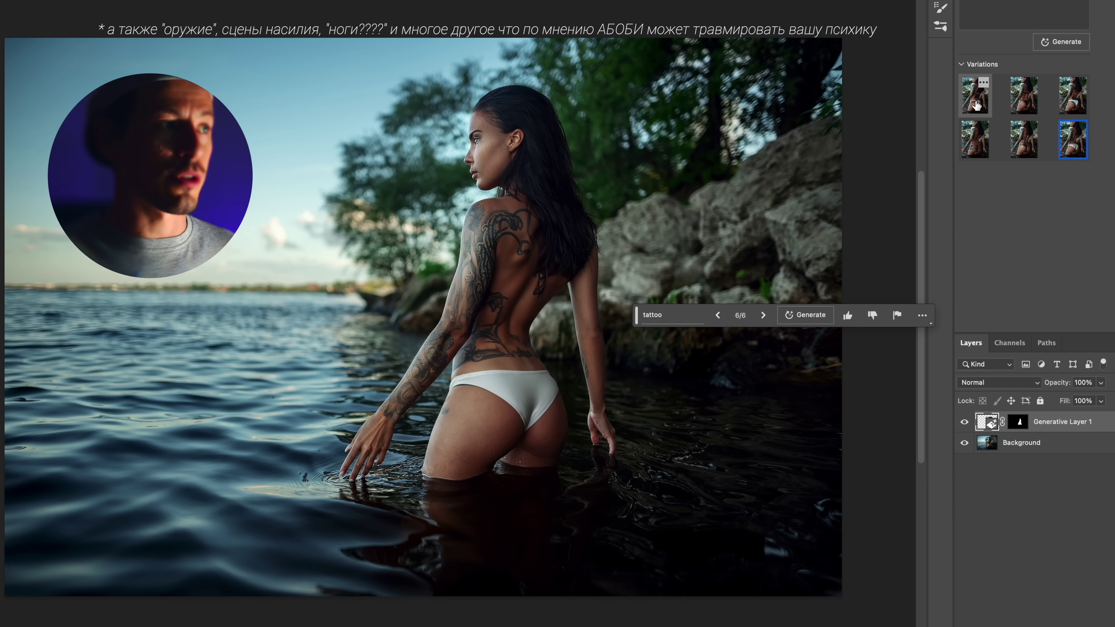
pyautogui.click(1025, 104)
pyautogui.click(1073, 103)
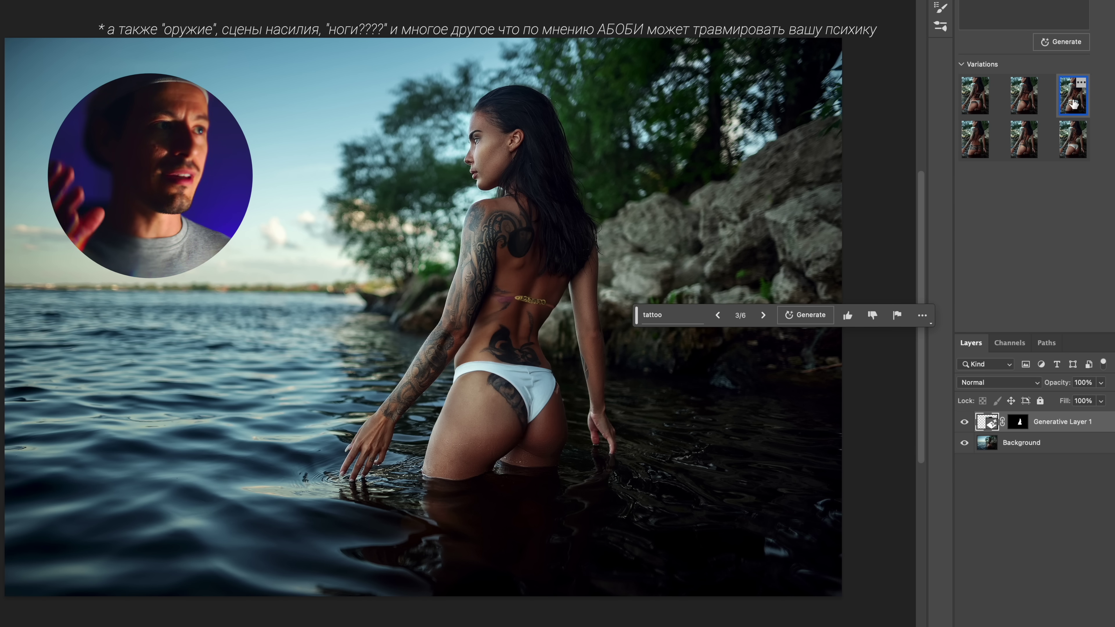
pyautogui.click(979, 148)
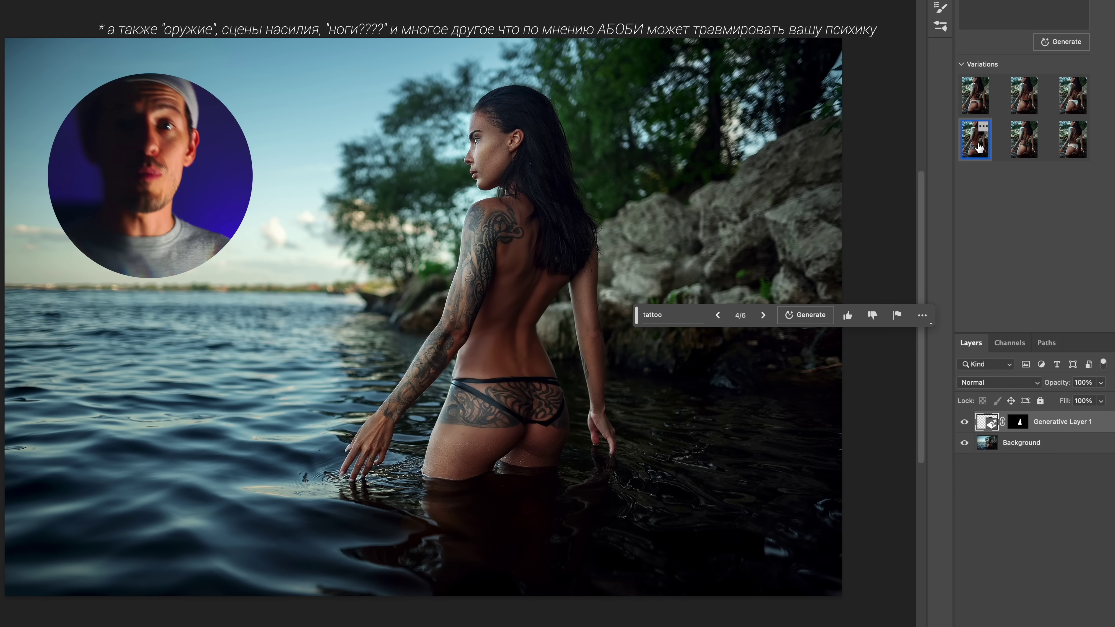
pyautogui.click(1030, 148)
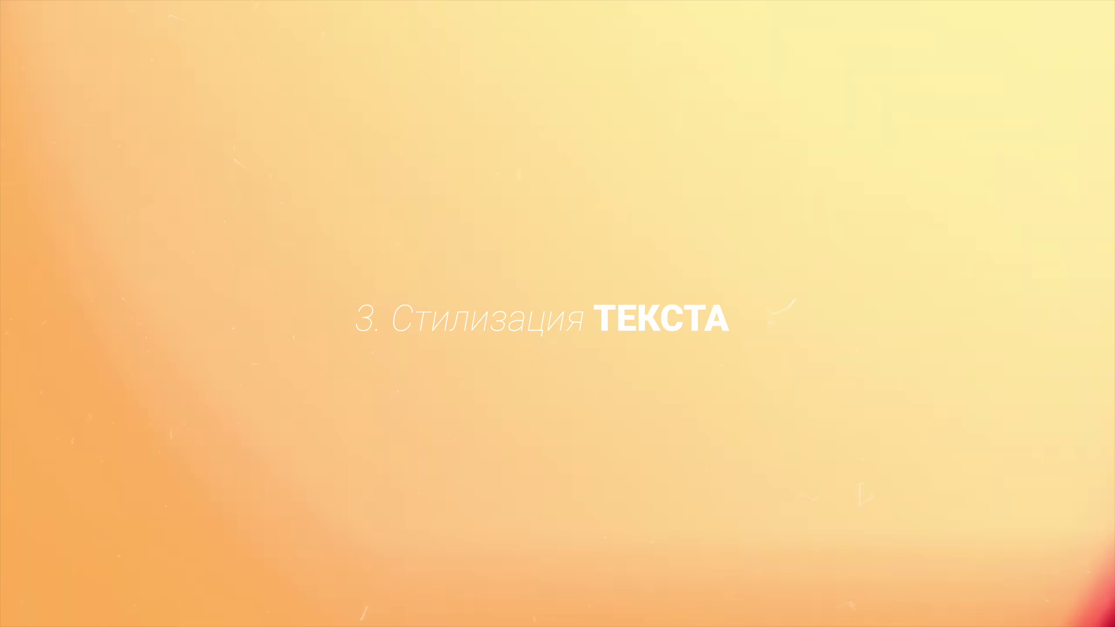